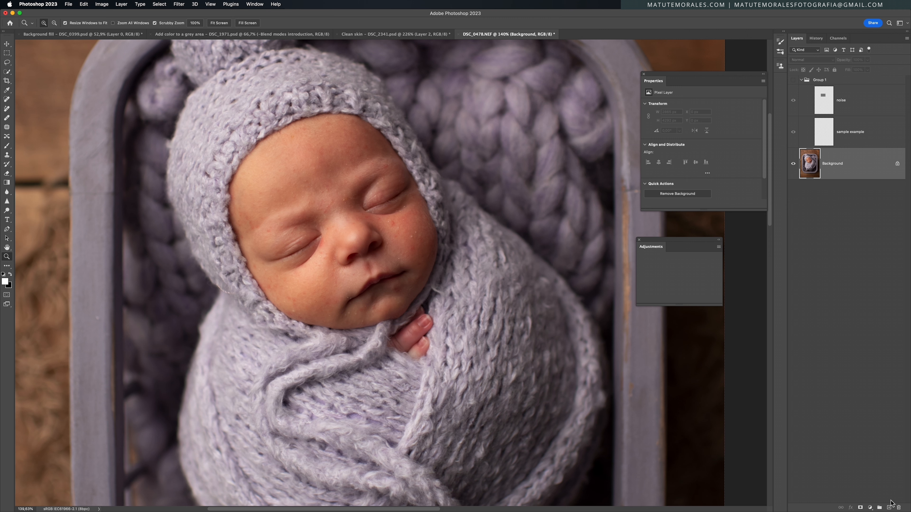
Step: Add an empty layer above the Background and set the Healing Brush to sample the Current Layer
click(888, 507)
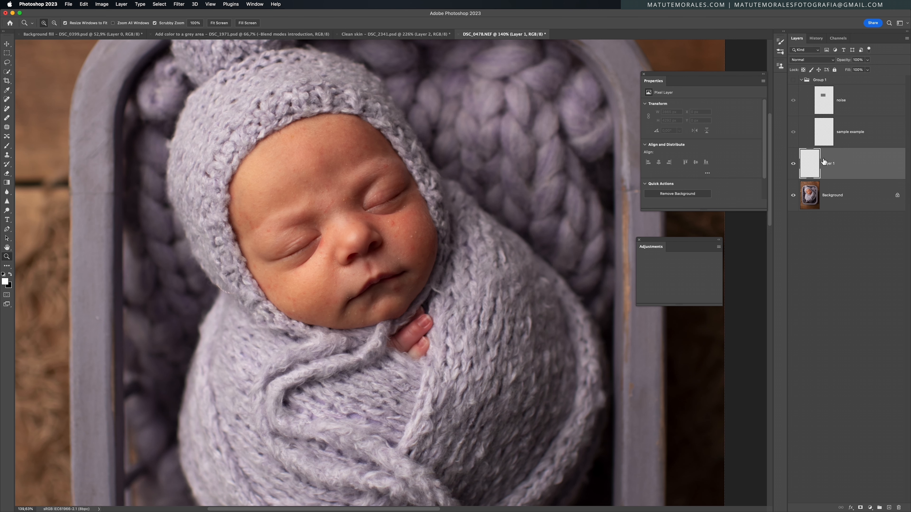
drag(415, 221, 439, 212)
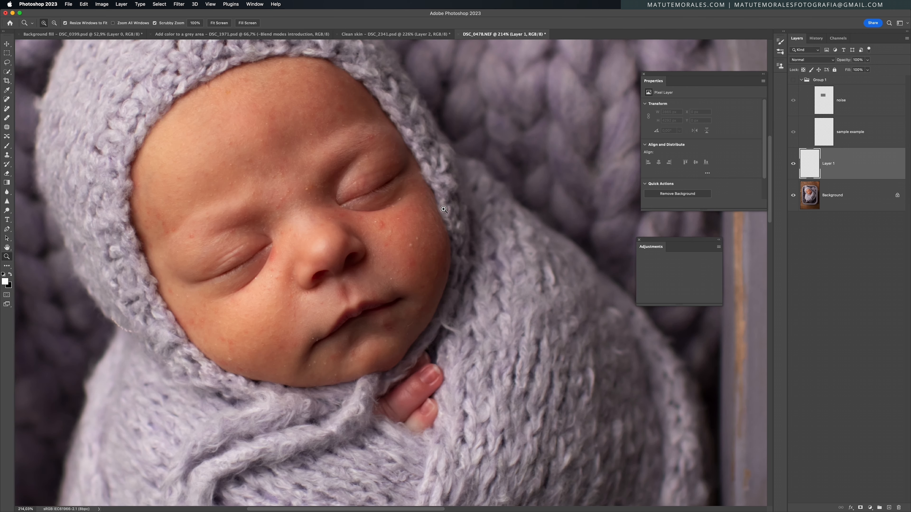
click(7, 100)
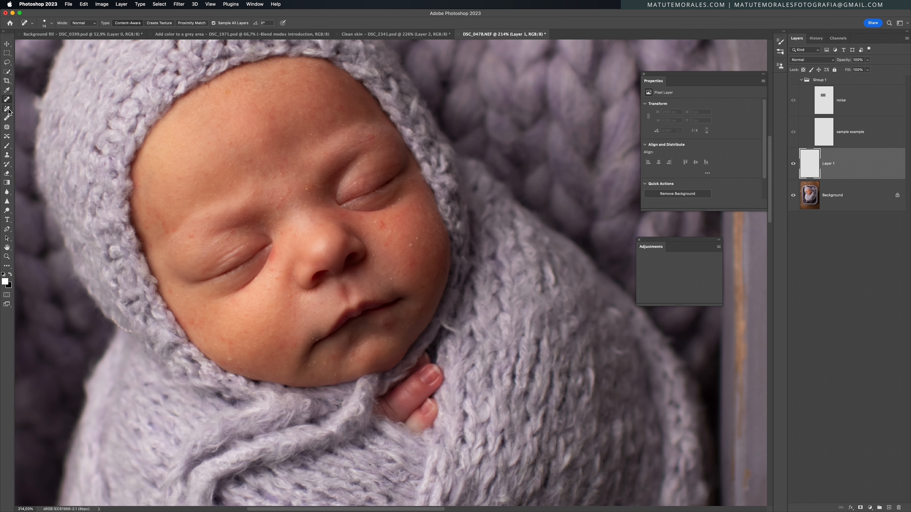
click(7, 118)
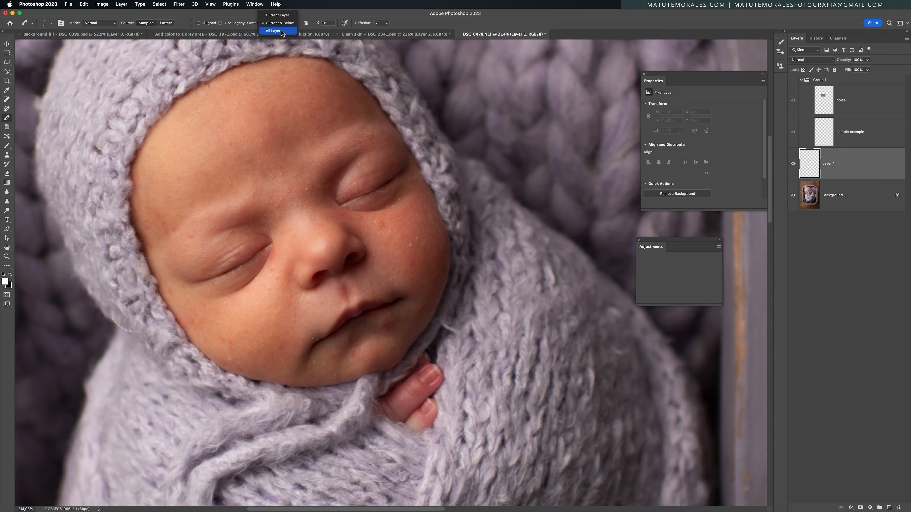
click(288, 16)
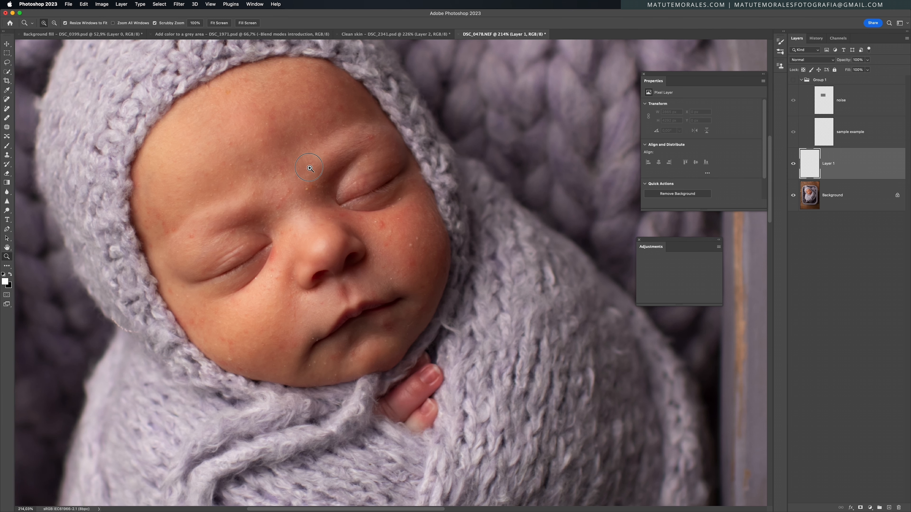
Step: Try to heal a spot on the upper forehead with the Healing Brush, using a nearby skin sample
mouse_move(307, 167)
mouse_down()
mouse_move(329, 155)
mouse_move(318, 182)
mouse_up()
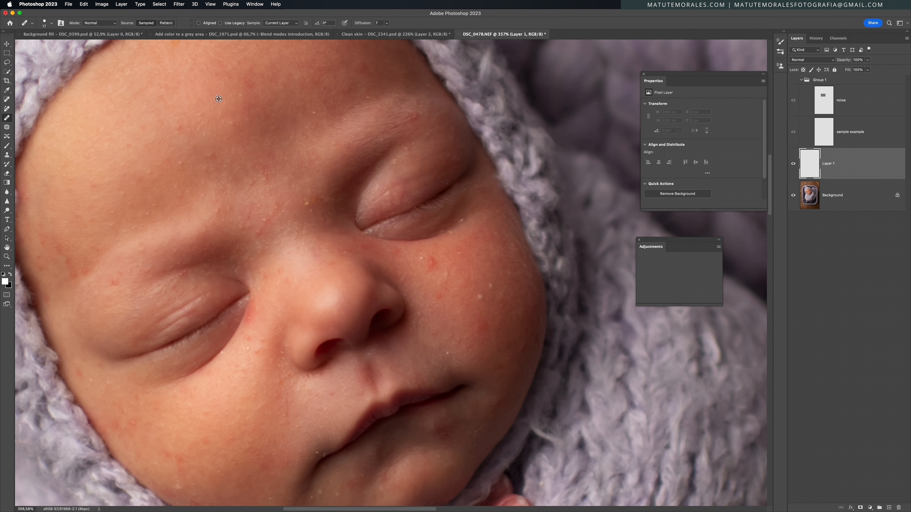
alt+click(209, 99)
click(239, 97)
Step: Remove blemishes from the central forehead and between the eyebrows with the Spot Healing Brush, sampling all layers
click(7, 99)
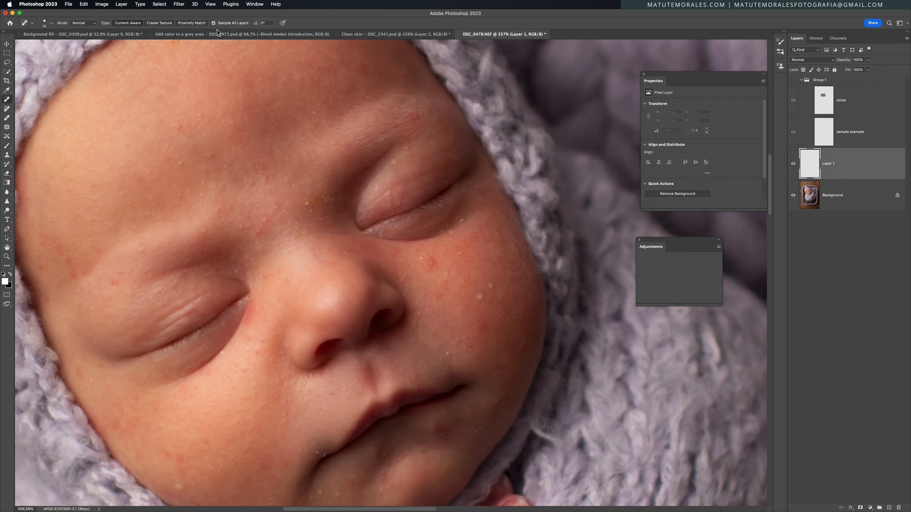
click(314, 113)
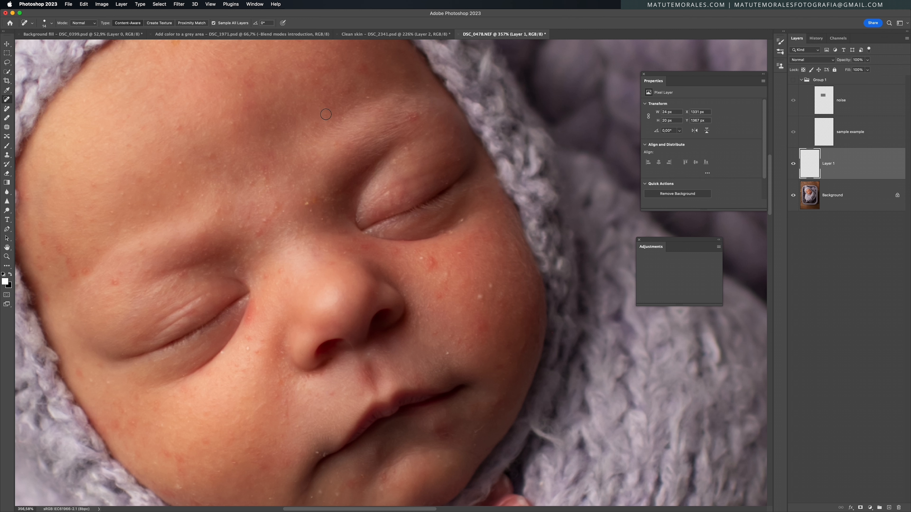
click(214, 157)
click(280, 208)
click(265, 221)
click(322, 220)
click(328, 194)
Step: Spot-heal the remaining blemishes across the forehead, from its upper middle down to the area above the eyebrow
click(240, 95)
click(232, 124)
click(180, 129)
click(172, 161)
click(151, 176)
click(180, 195)
click(176, 186)
click(188, 192)
click(179, 205)
click(203, 197)
click(123, 195)
click(112, 213)
Step: Spot-heal the red mark and white bumps on the shaded cheek and the spot near the mouth
click(428, 261)
click(445, 275)
click(439, 298)
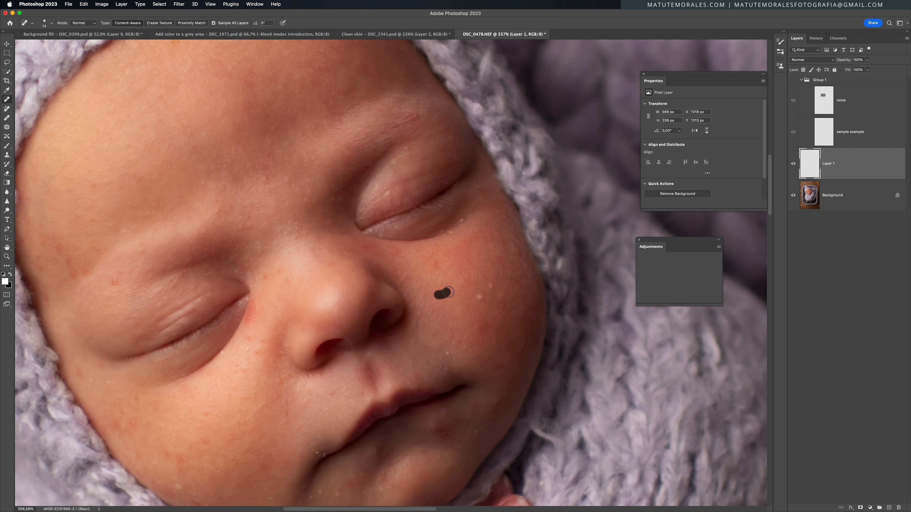
click(480, 297)
click(490, 285)
click(447, 354)
Step: Spot-heal the blemishes below the mouth corner, under the closed eye beside the nose, and on the far eyebrow
click(323, 455)
click(255, 353)
click(250, 340)
click(411, 115)
Step: Show Group 1, hide Layer 1, and sample the noisy forehead with the Healing Brush on the sample example layer
click(7, 118)
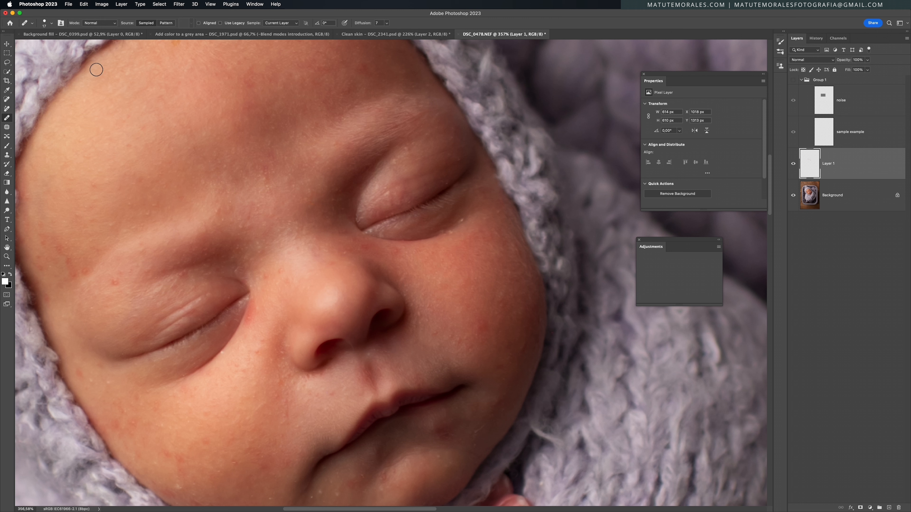
click(793, 79)
click(821, 104)
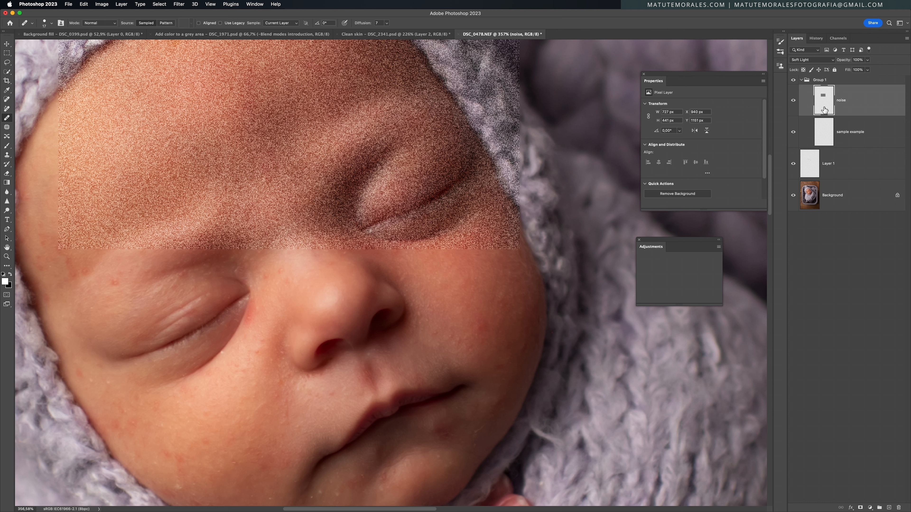
click(821, 138)
click(793, 164)
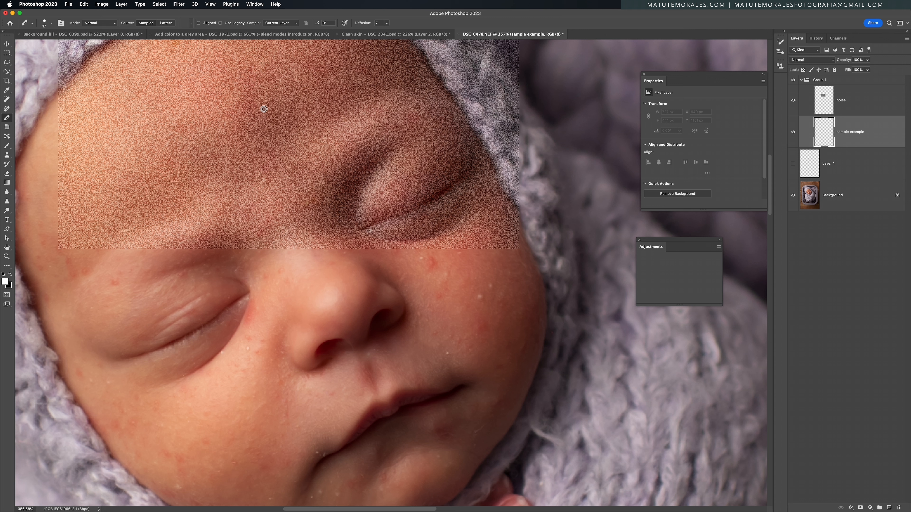
alt+click(261, 101)
Step: Paint a Spot Healing Brush stroke over the noisy forehead on the sample example layer, with Sample All Layers on
click(7, 99)
click(213, 23)
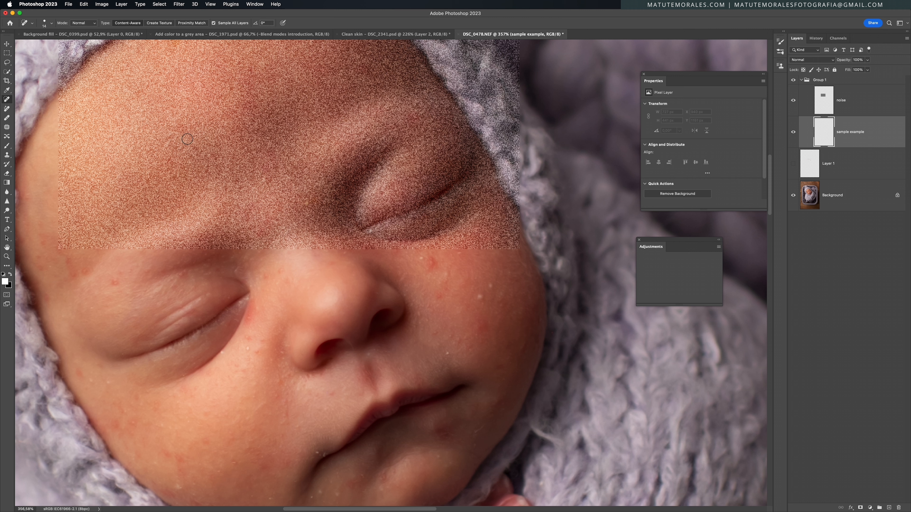
drag(157, 141, 119, 144)
Step: Hide the noise layer and spot-heal three forehead blemishes on the sample example layer
click(793, 100)
click(313, 110)
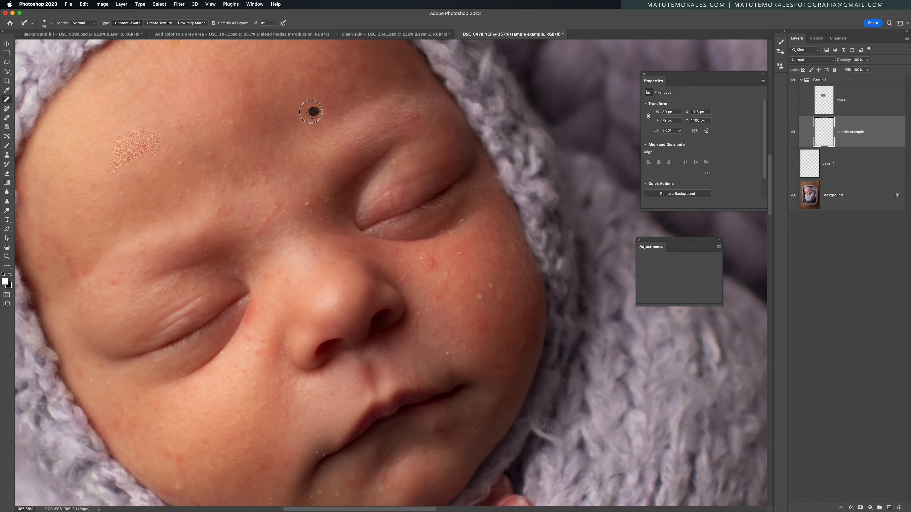
click(242, 98)
click(212, 154)
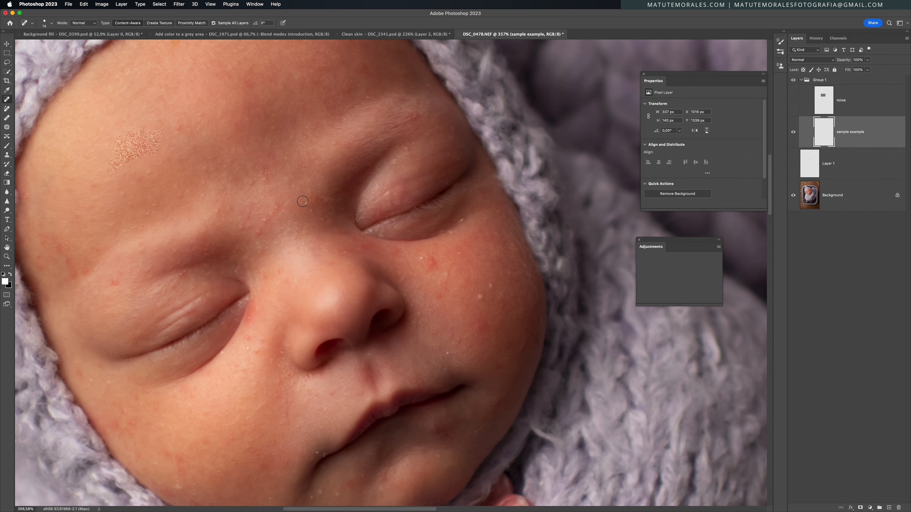